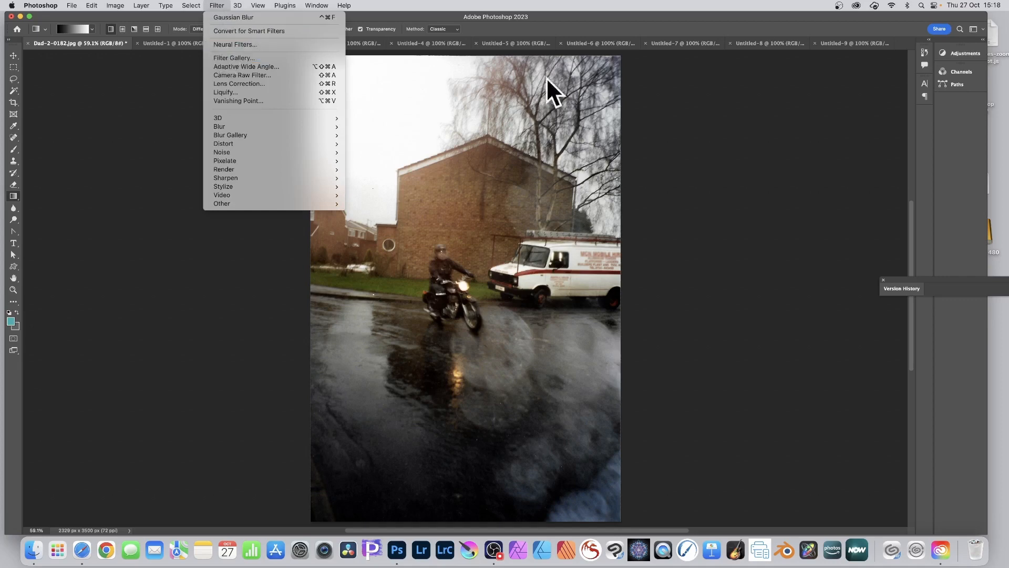
Look through the gradient documents Untitled-1 to Untitled-6, returning to the Dad-2-0182.jpg photo.
{"action": "left_click", "coordinate": [804, 113]}
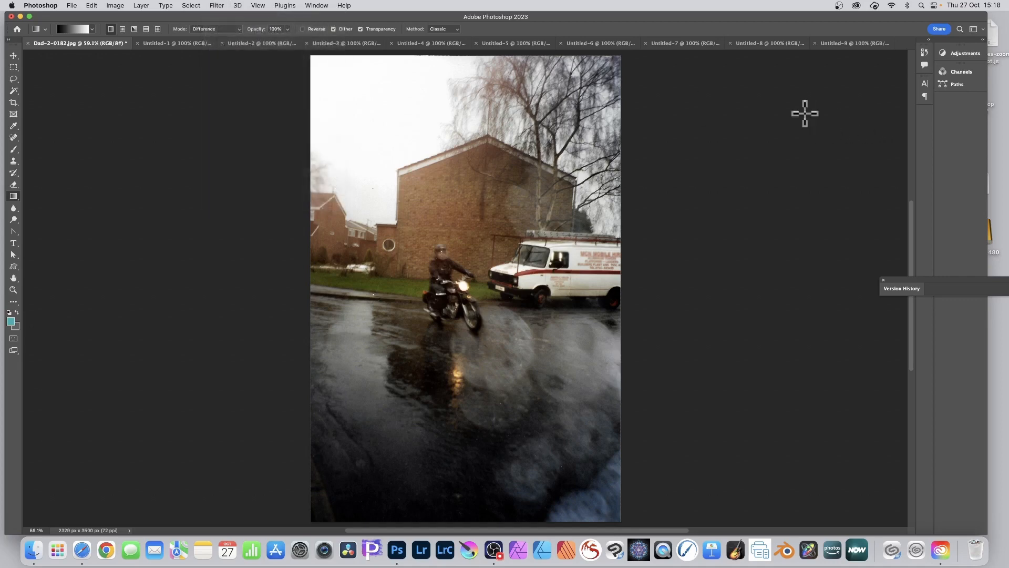
{"action": "left_click", "coordinate": [168, 42]}
{"action": "left_click", "coordinate": [257, 43]}
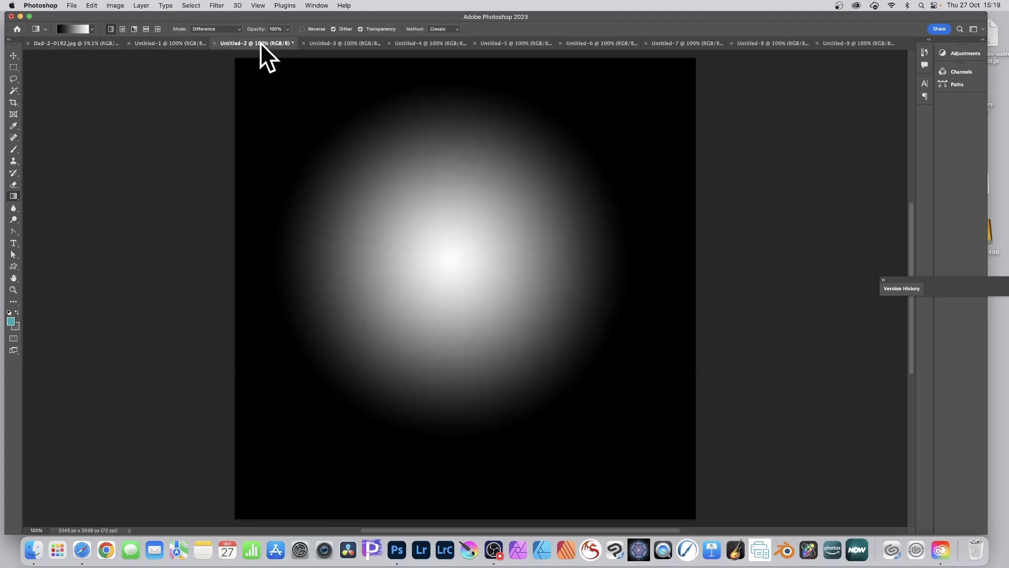
{"action": "left_click", "coordinate": [352, 44]}
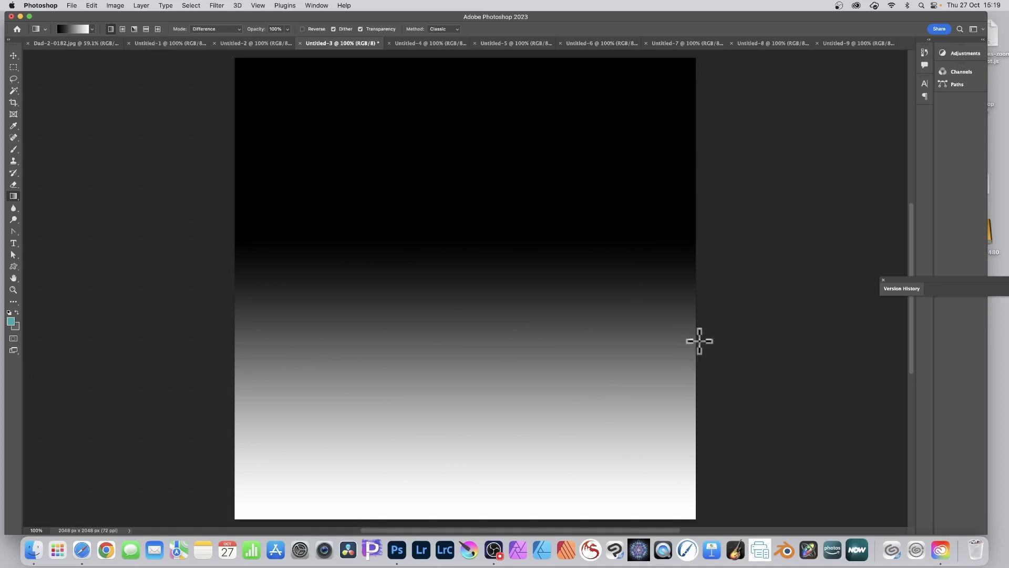
{"action": "left_click", "coordinate": [444, 43]}
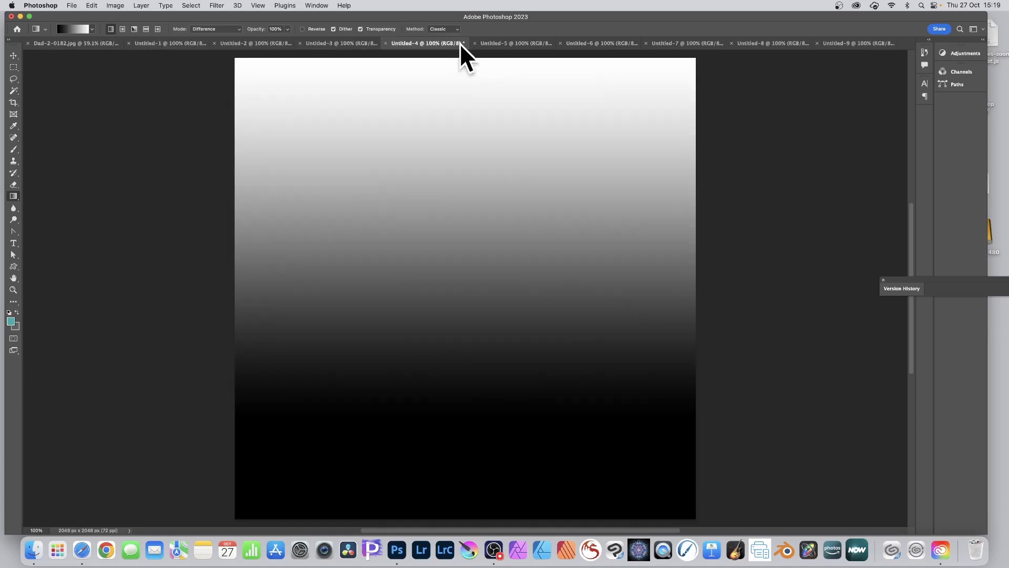
{"action": "left_click", "coordinate": [522, 43]}
{"action": "left_click", "coordinate": [617, 44]}
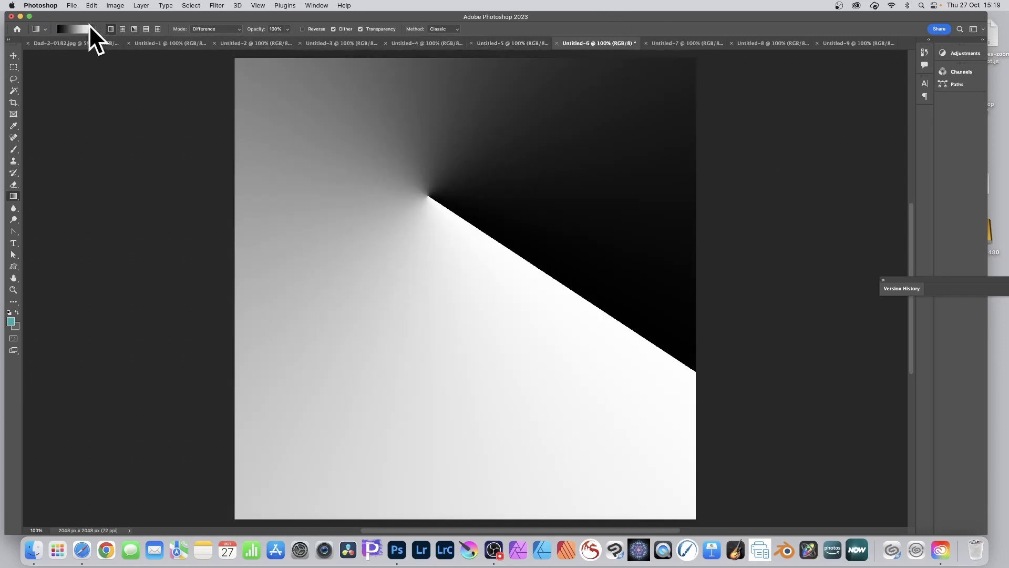
{"action": "left_click", "coordinate": [59, 43]}
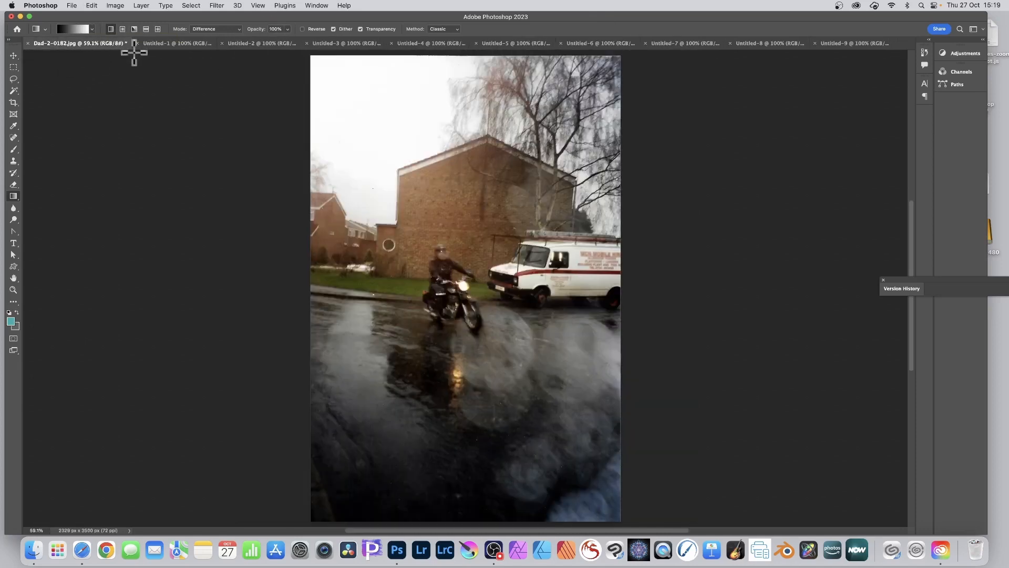
Open Neural Filters for the motorcycle photo and enable the Landscape Mixer filter.
{"action": "left_click", "coordinate": [217, 5]}
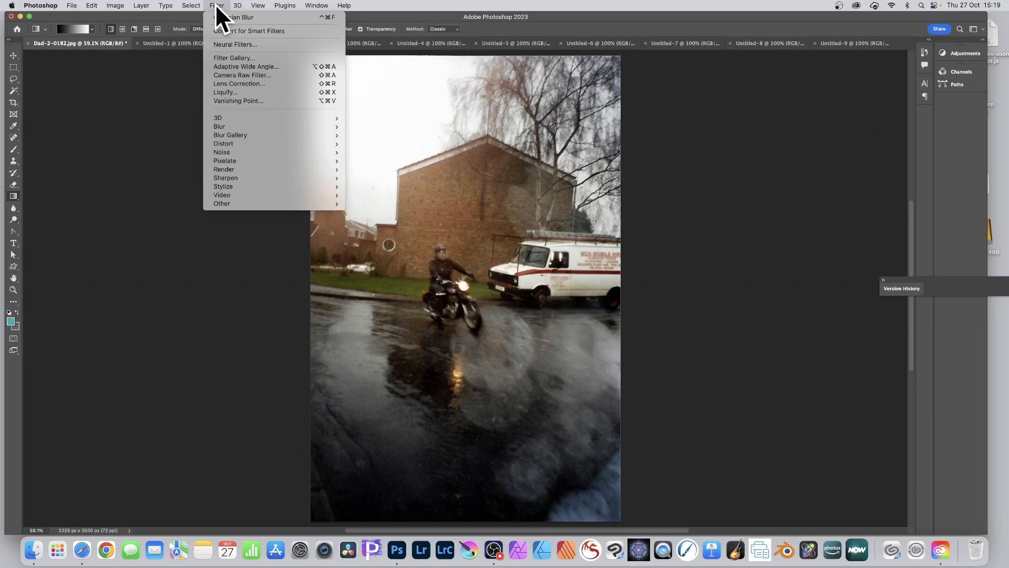
{"action": "left_click", "coordinate": [218, 7]}
{"action": "left_click", "coordinate": [218, 7]}
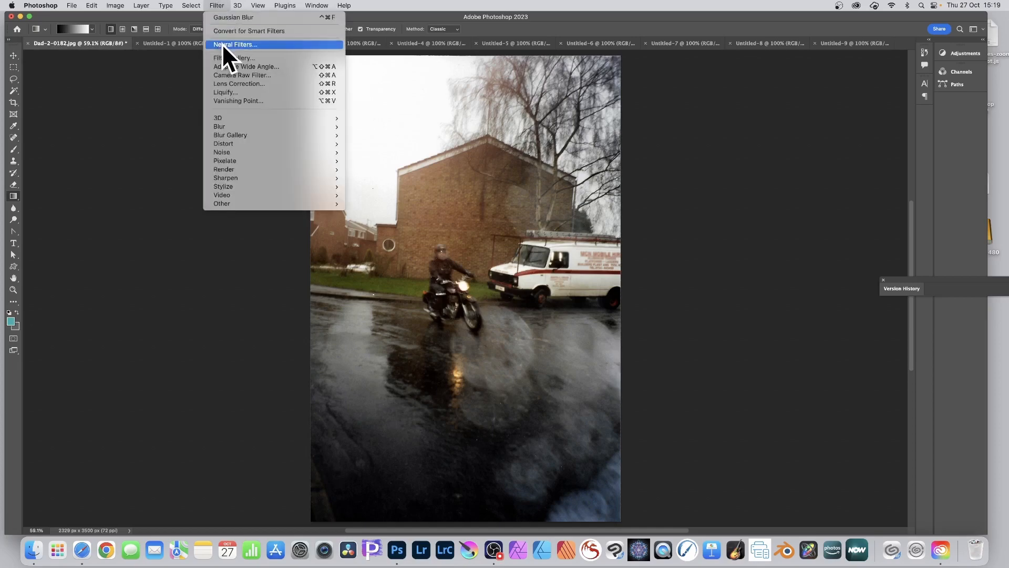
{"action": "left_click", "coordinate": [222, 45]}
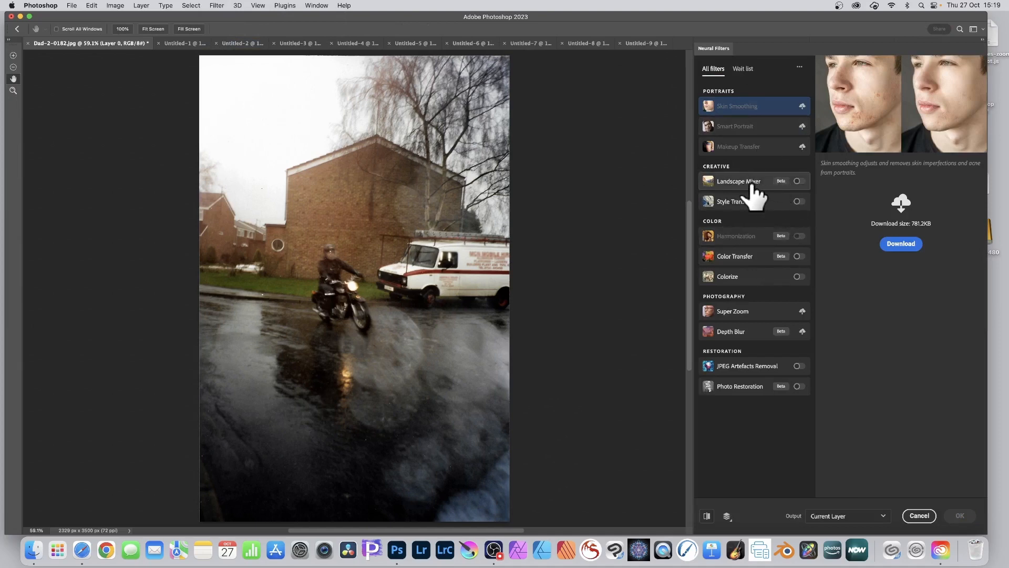
{"action": "mouse_move", "coordinate": [751, 185]}
{"action": "left_click", "coordinate": [798, 180]}
{"action": "left_click", "coordinate": [798, 181]}
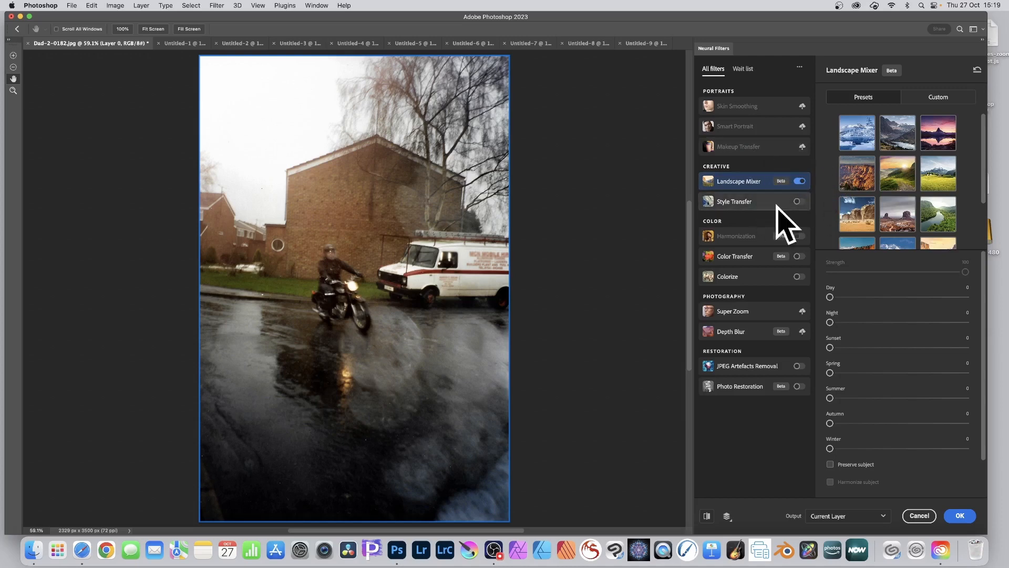
{"action": "left_click", "coordinate": [796, 179]}
{"action": "left_click", "coordinate": [799, 181]}
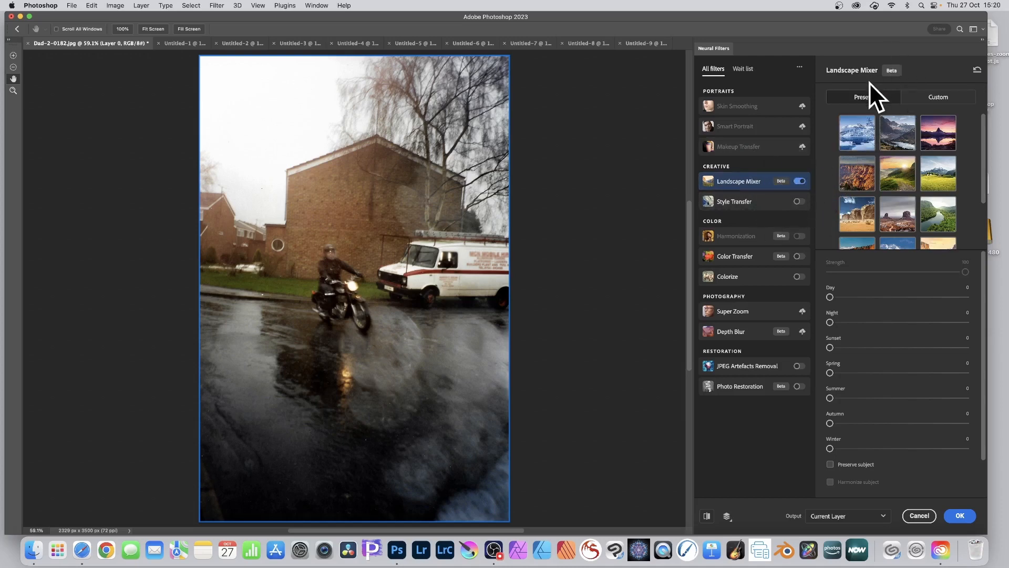
Try the blue snowy mountain preset at reduced strength and at 100, and browse the remaining landscape presets.
{"action": "left_click", "coordinate": [863, 131]}
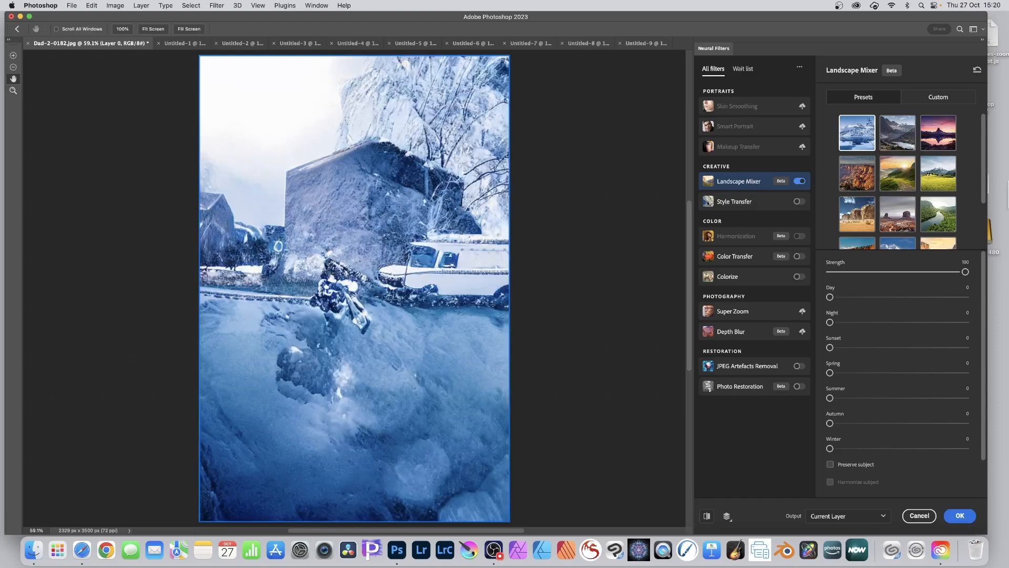
{"action": "left_click", "coordinate": [888, 272]}
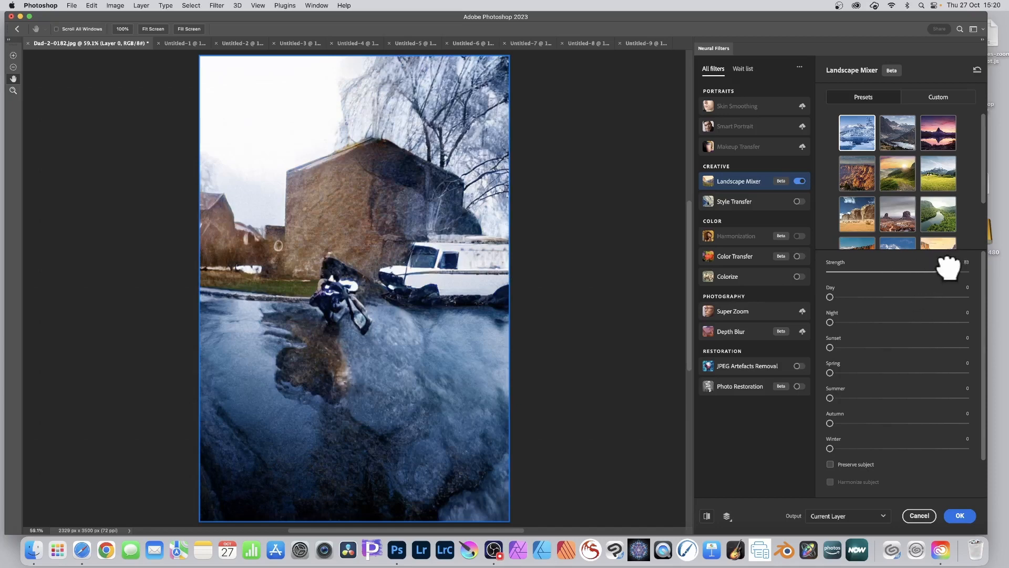
{"action": "left_click", "coordinate": [970, 271]}
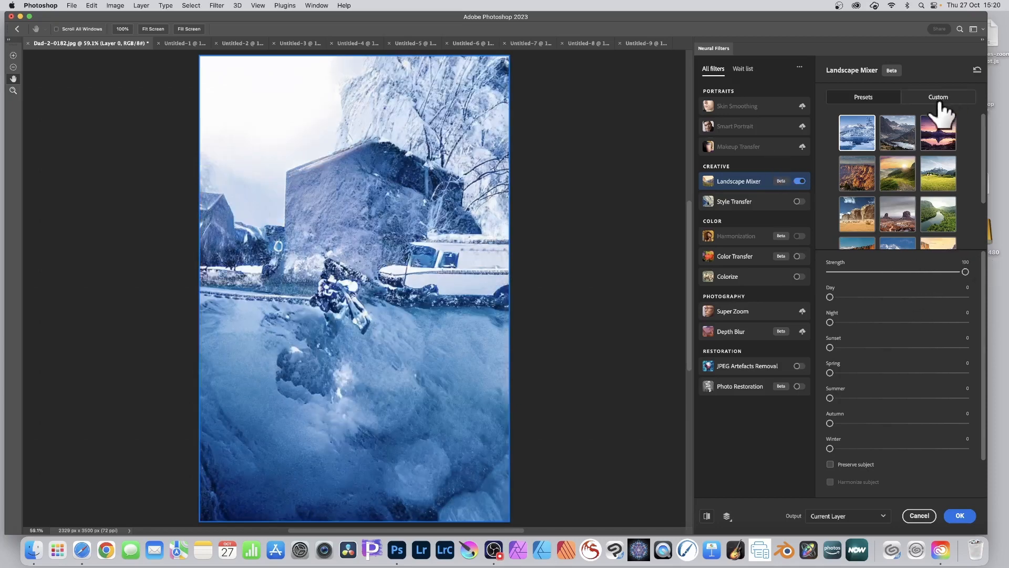
{"action": "scroll", "coordinate": [901, 236], "scroll_direction": "down", "scroll_amount": 2}
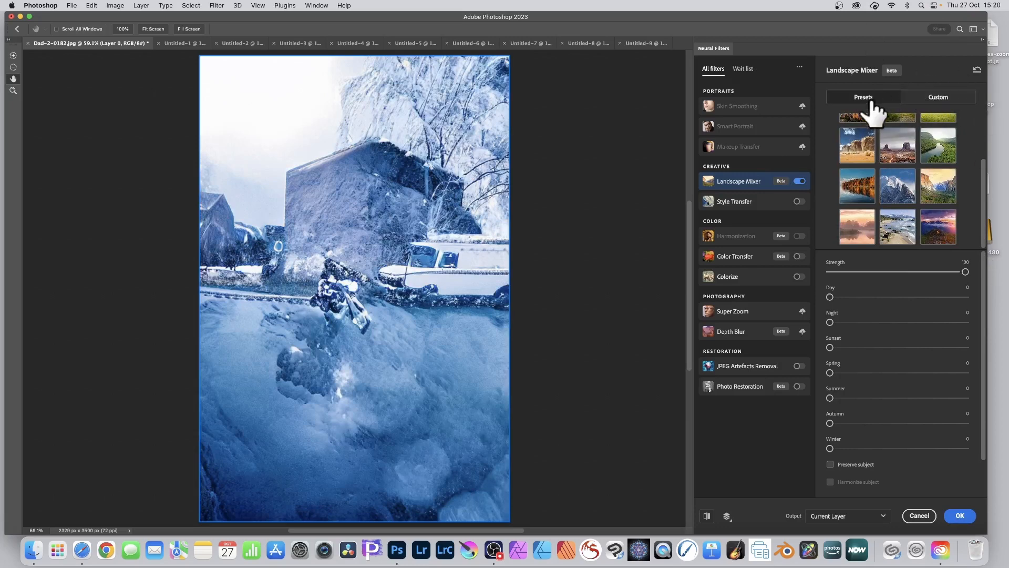
Switch Landscape Mixer to a custom style and use the Untitled-1 gradient as its style image.
{"action": "left_click", "coordinate": [940, 102]}
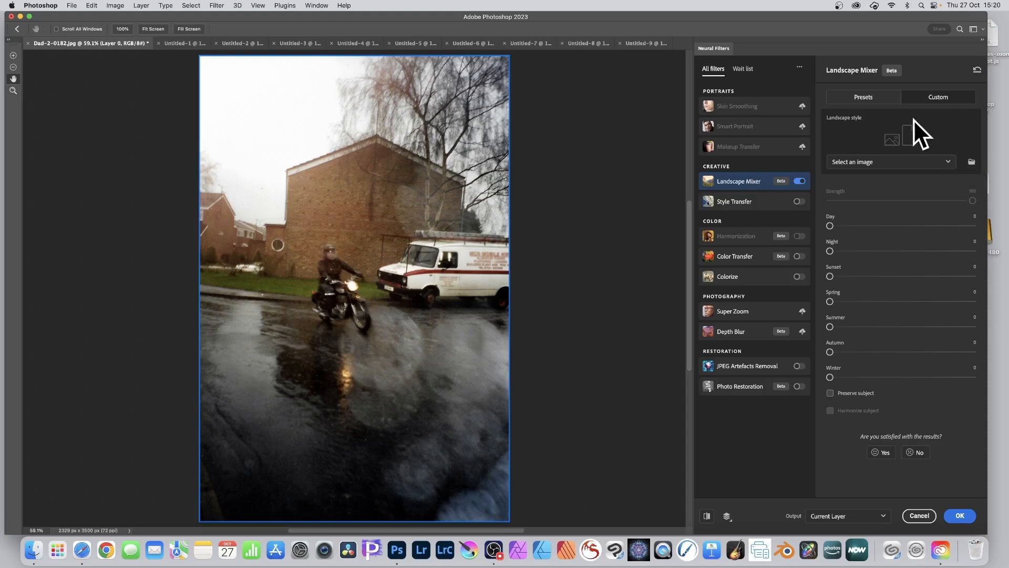
{"action": "left_click", "coordinate": [938, 164]}
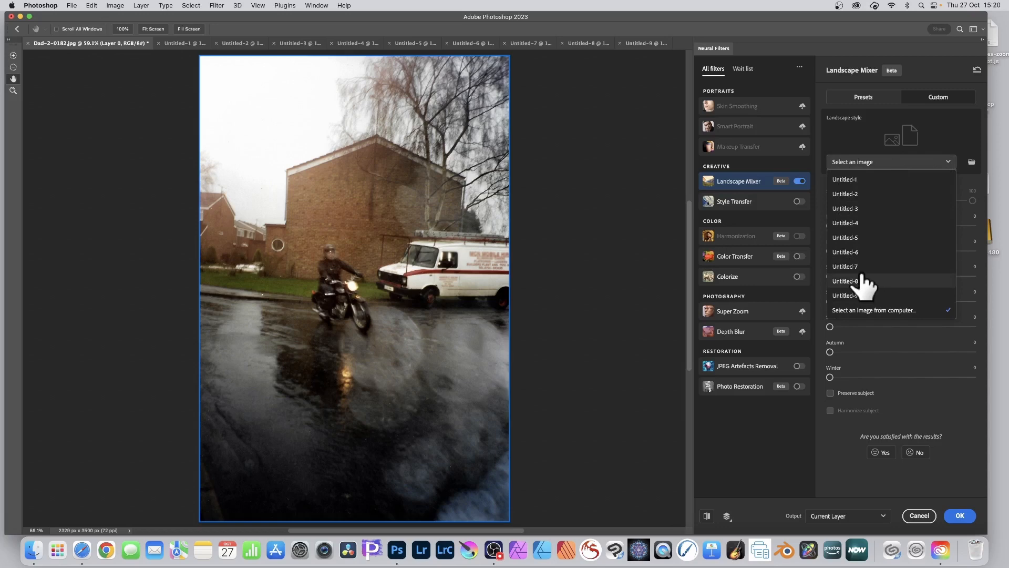
{"action": "left_click", "coordinate": [850, 181]}
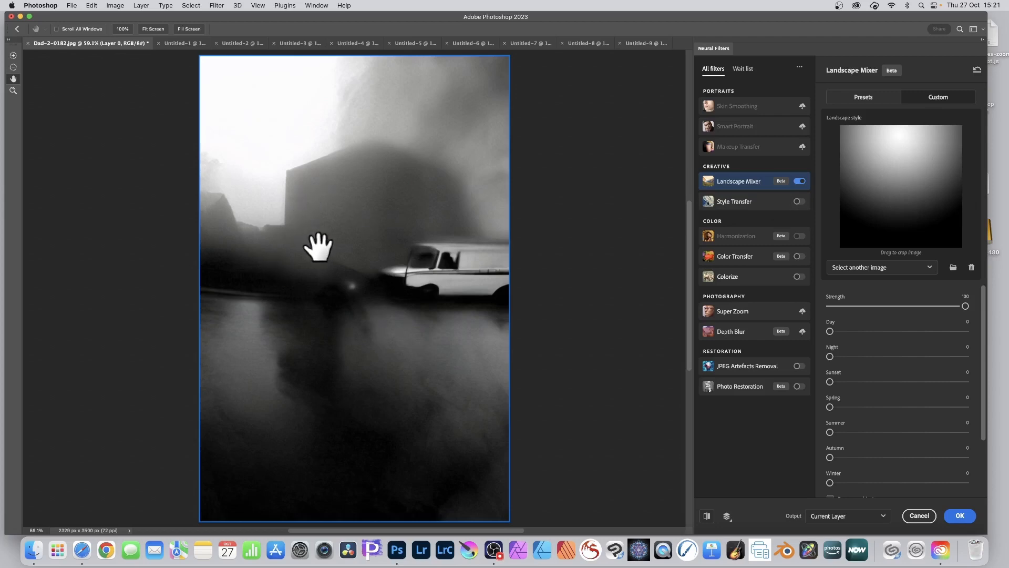
Try Strength at 19 and Summer at 27 and 51, resetting Strength to 100 and Summer to 0.
{"action": "left_click_drag", "start_coordinate": [866, 306], "coordinate": [854, 305]}
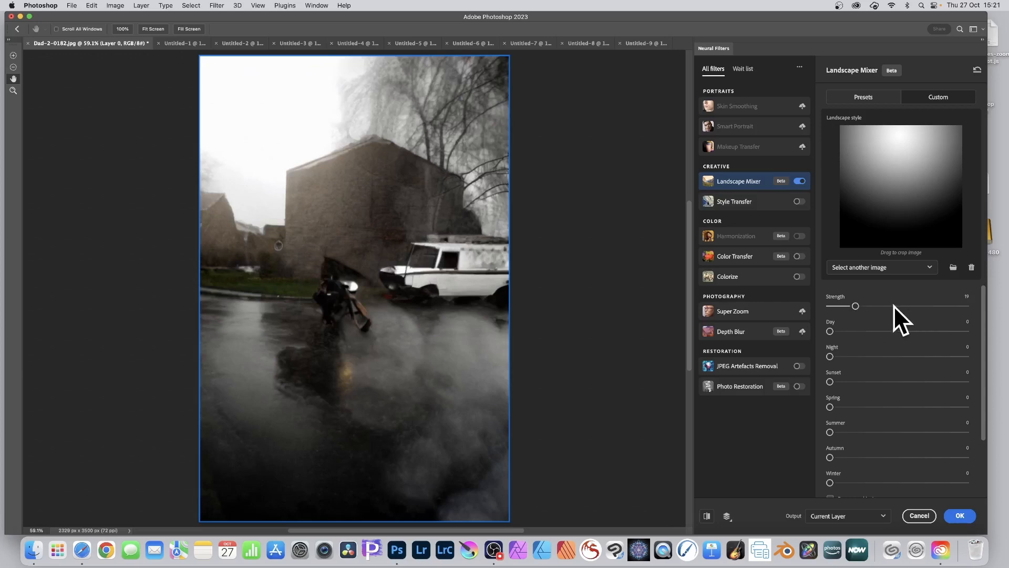
{"action": "left_click_drag", "start_coordinate": [893, 306], "coordinate": [987, 299]}
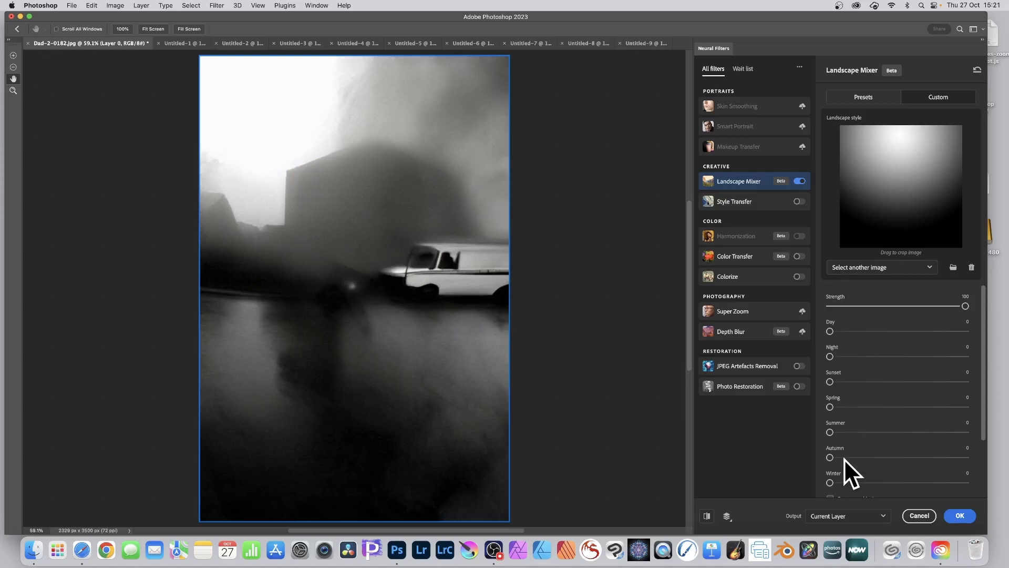
{"action": "left_click_drag", "start_coordinate": [854, 430], "coordinate": [874, 430]}
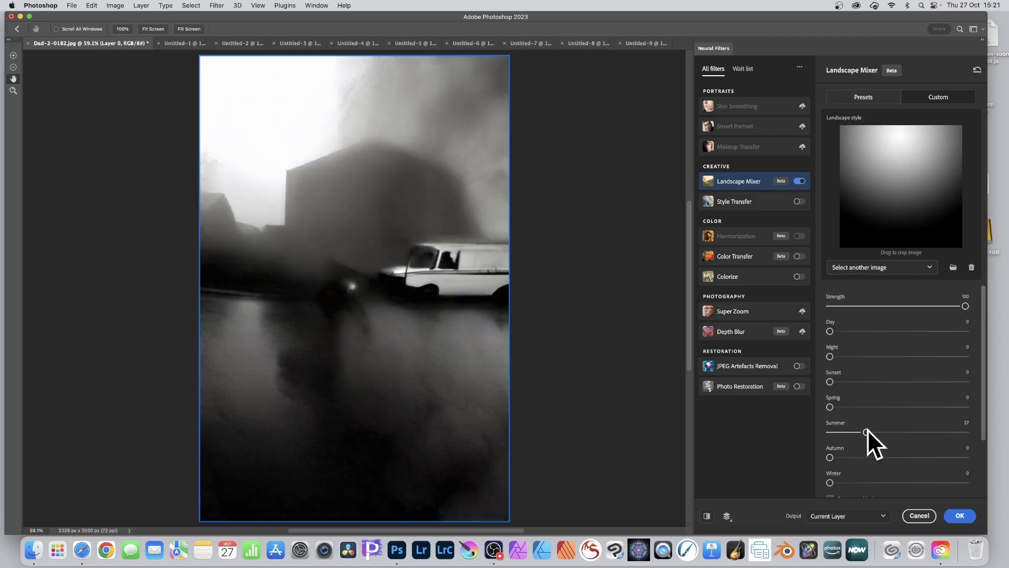
{"action": "left_click", "coordinate": [899, 430]}
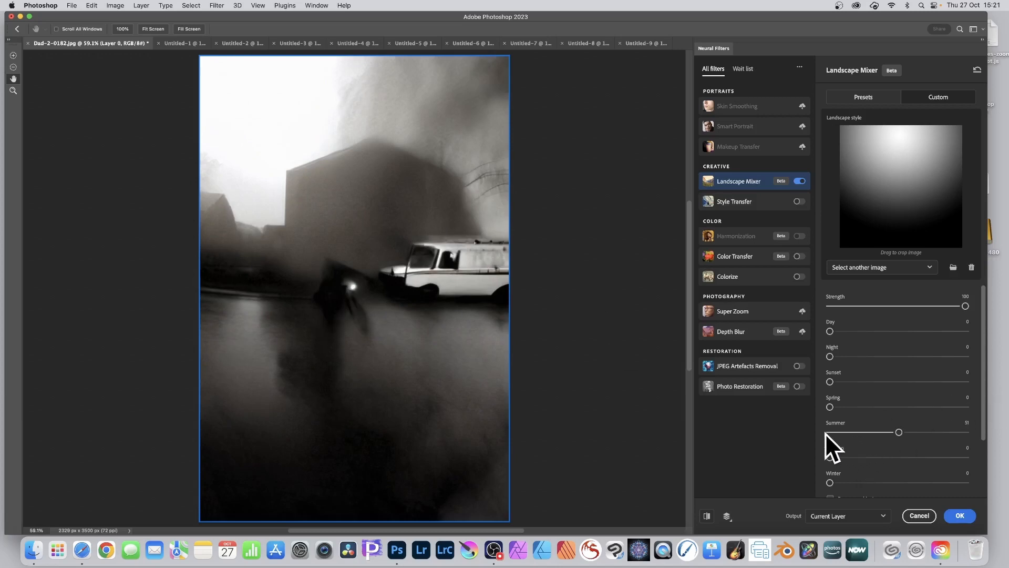
{"action": "left_click_drag", "start_coordinate": [835, 431], "coordinate": [807, 430]}
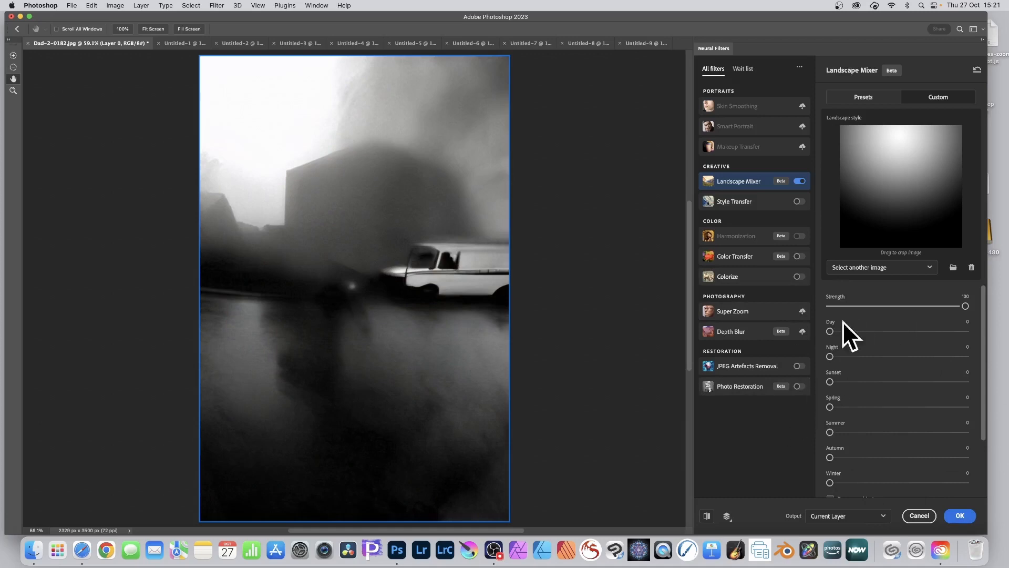
Try the Untitled-2 gradient and the Untitled-3 gradient as the custom landscape style image.
{"action": "left_click", "coordinate": [857, 269]}
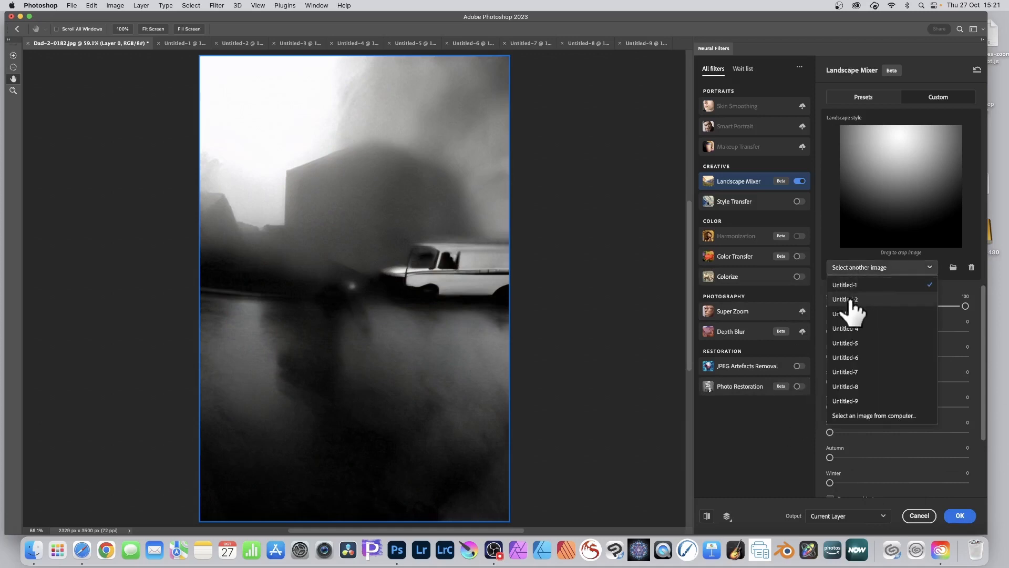
{"action": "left_click", "coordinate": [851, 299]}
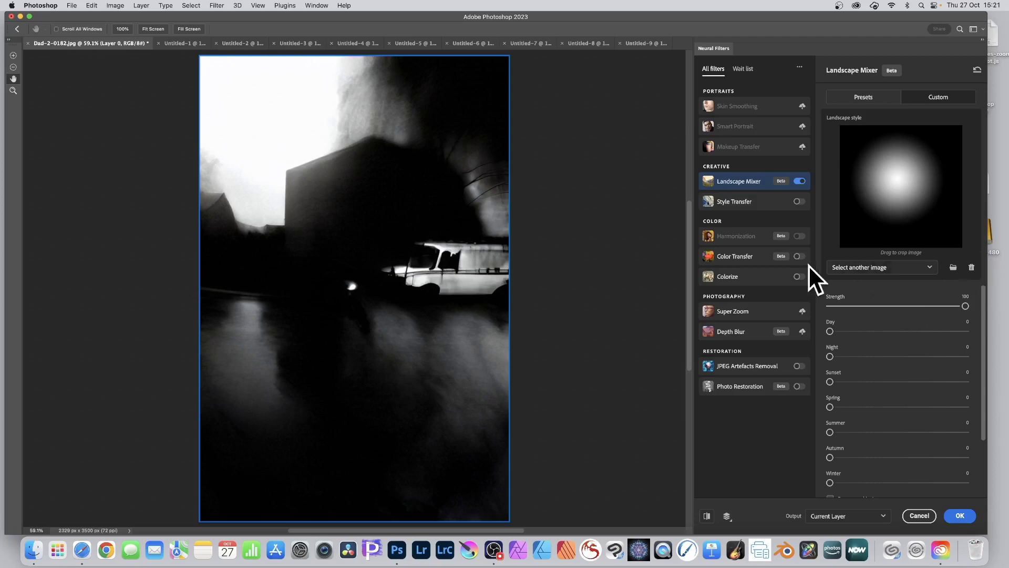
{"action": "left_click", "coordinate": [864, 268]}
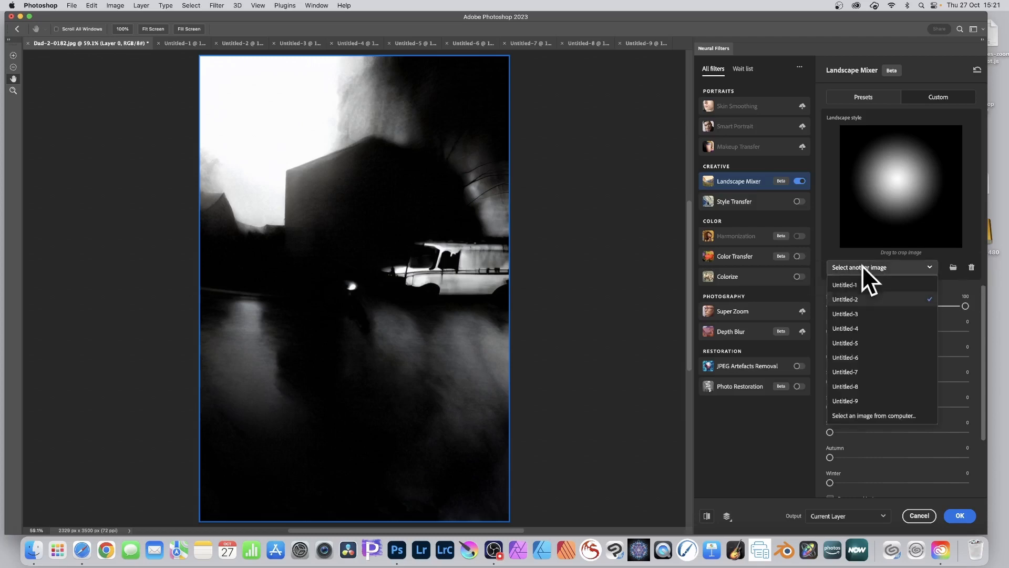
{"action": "left_click", "coordinate": [861, 315]}
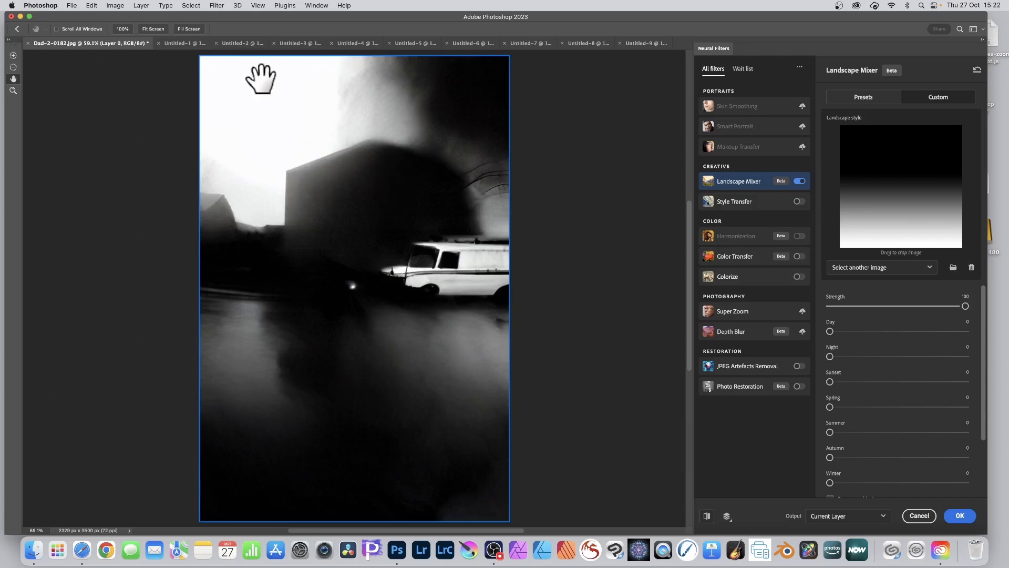
Try the Untitled-4 gradient and the Untitled-5 gradient as the custom landscape style image.
{"action": "left_click", "coordinate": [871, 269]}
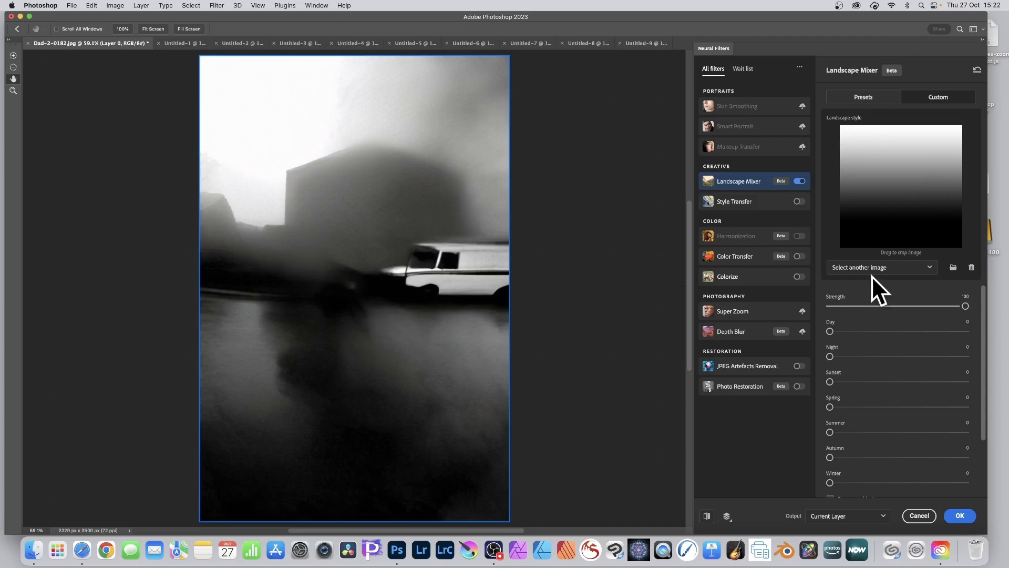
{"action": "left_click", "coordinate": [892, 267]}
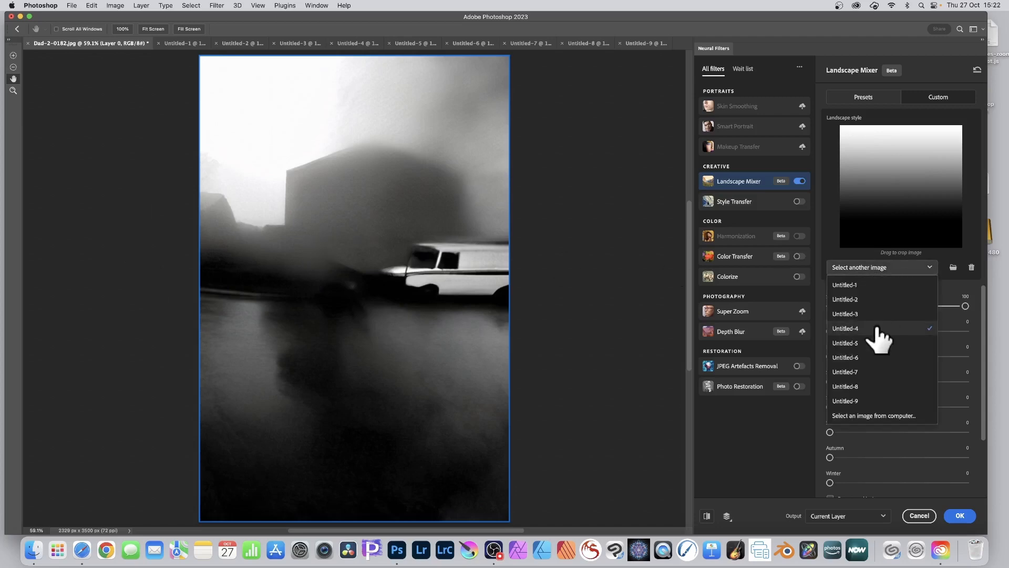
{"action": "left_click", "coordinate": [854, 343]}
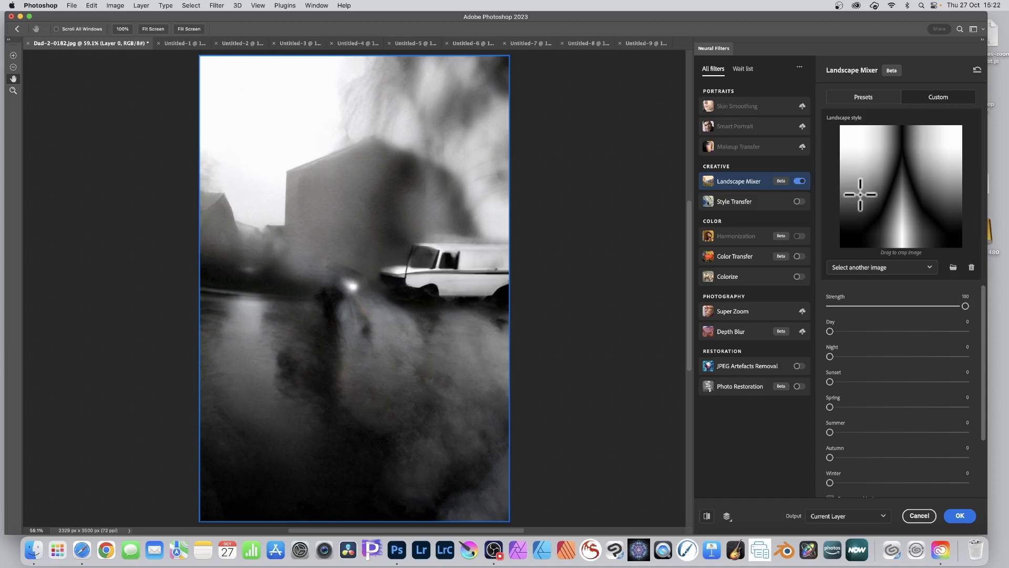
Try the Untitled-6 gradient as the landscape style, and replace it with the Untitled-7 spiral gradient.
{"action": "left_click", "coordinate": [878, 269]}
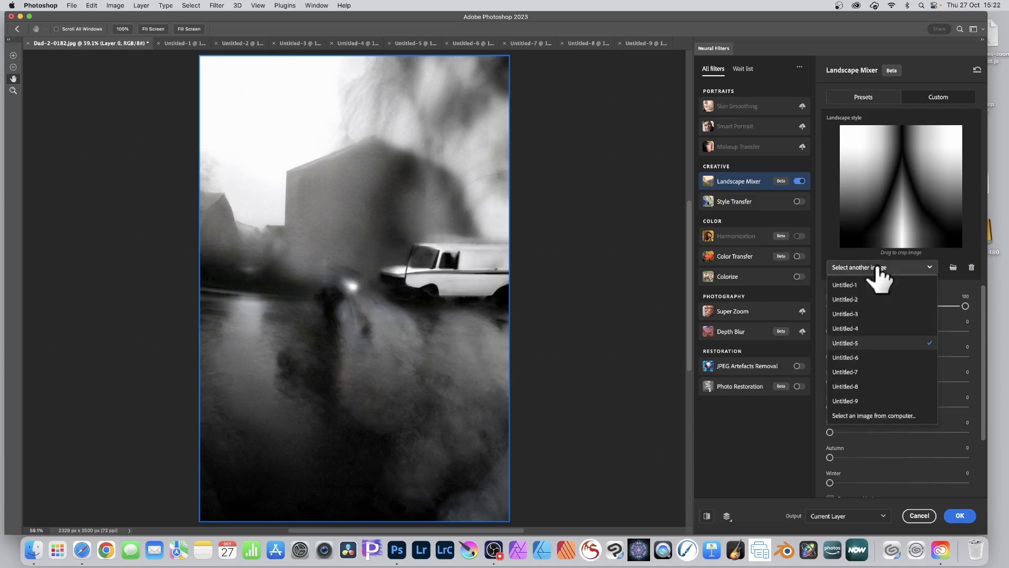
{"action": "left_click", "coordinate": [868, 357]}
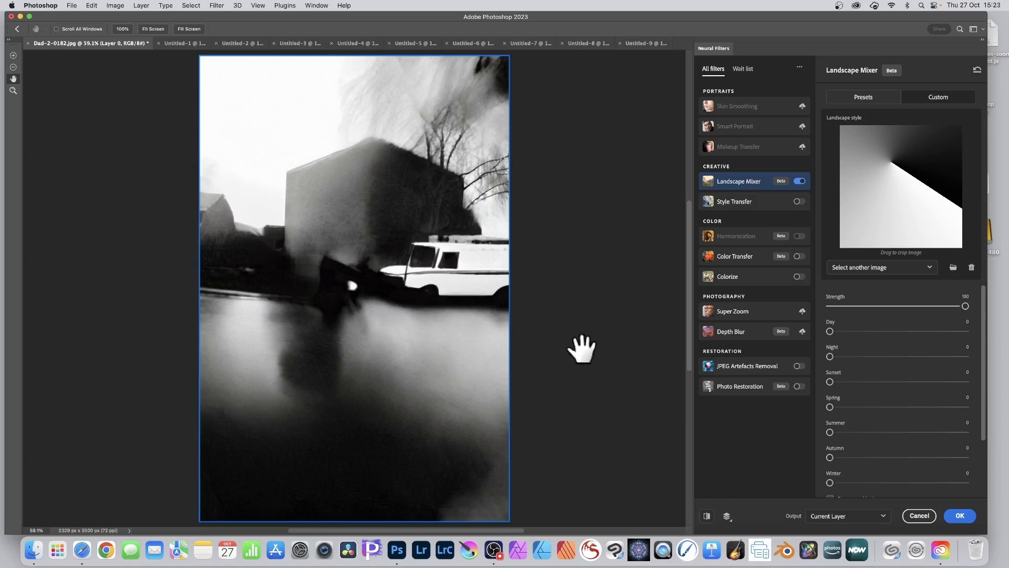
{"action": "left_click", "coordinate": [869, 269]}
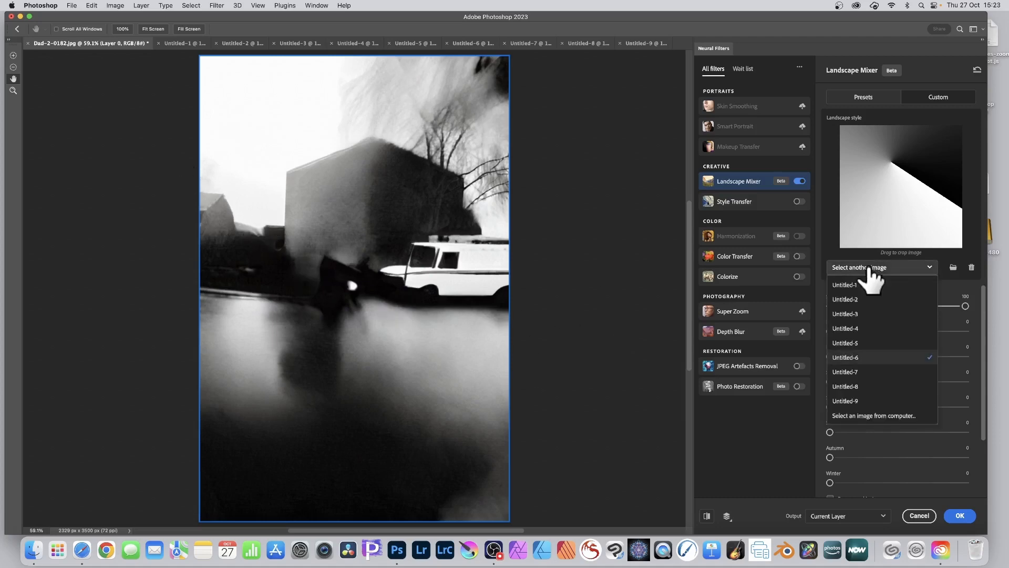
{"action": "left_click", "coordinate": [868, 370]}
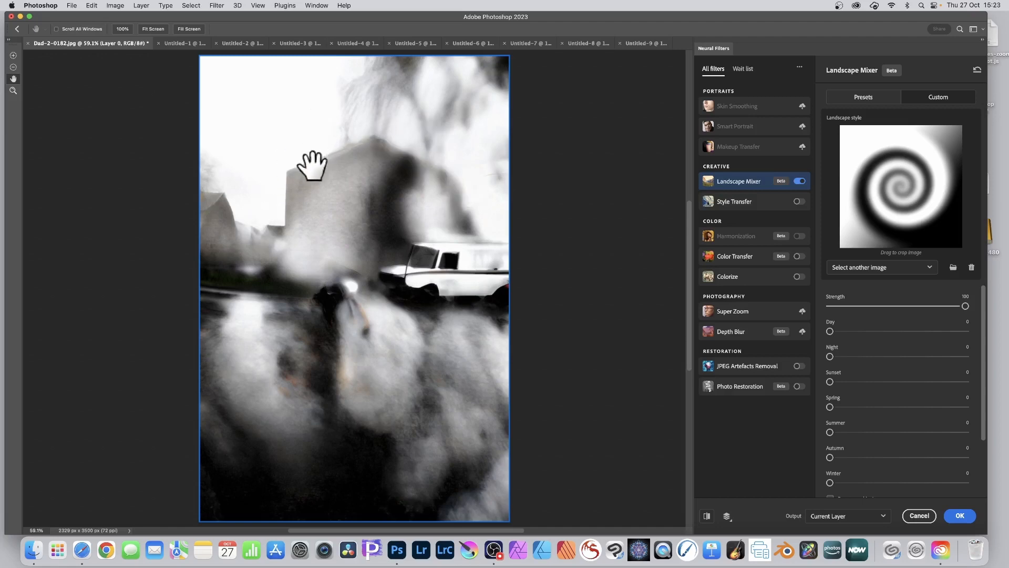
Try the Untitled-8 gradient as the landscape style, and replace it with the Untitled-9 noise gradient.
{"action": "left_click", "coordinate": [903, 266]}
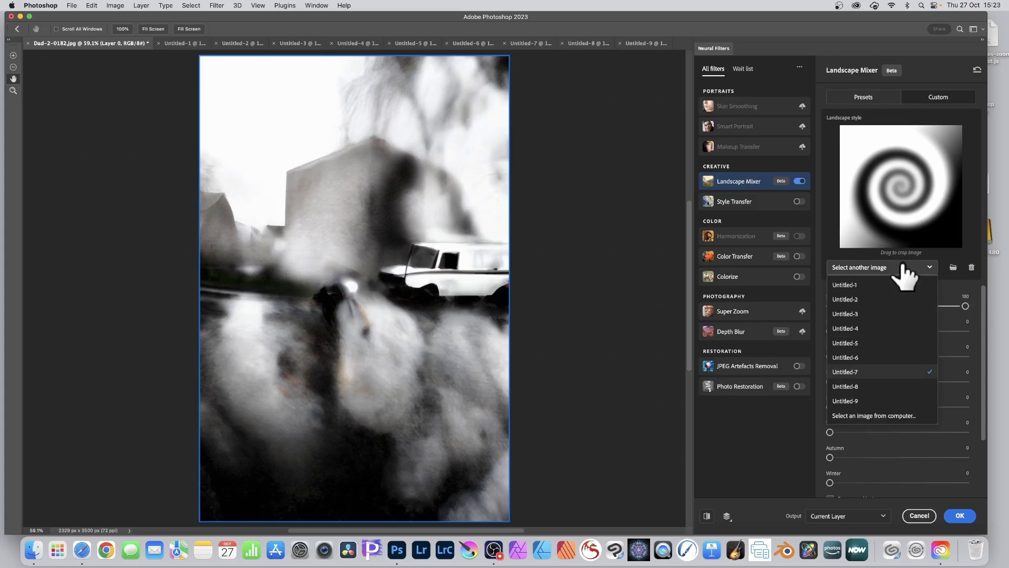
{"action": "left_click", "coordinate": [866, 388]}
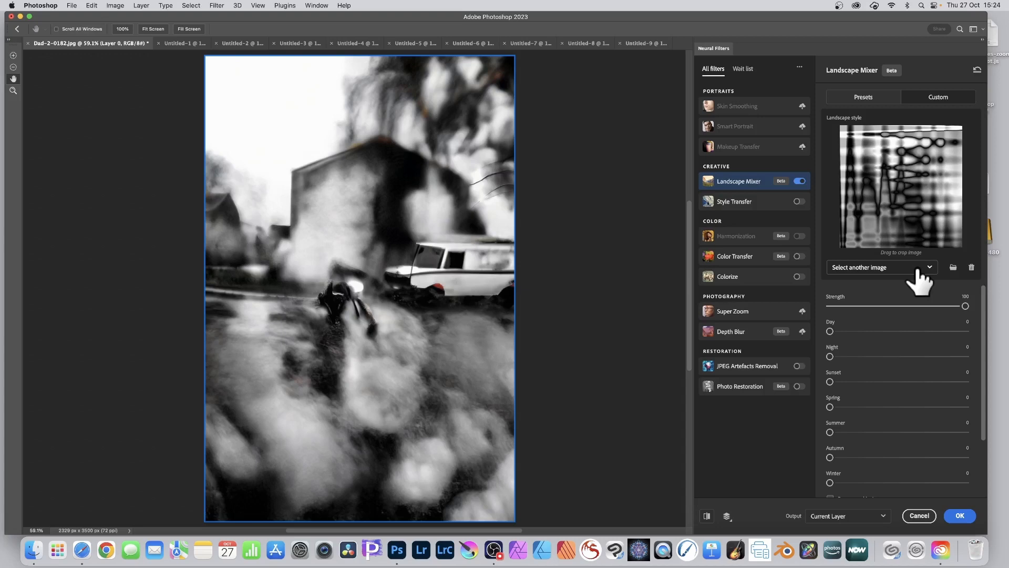
{"action": "left_click", "coordinate": [896, 270]}
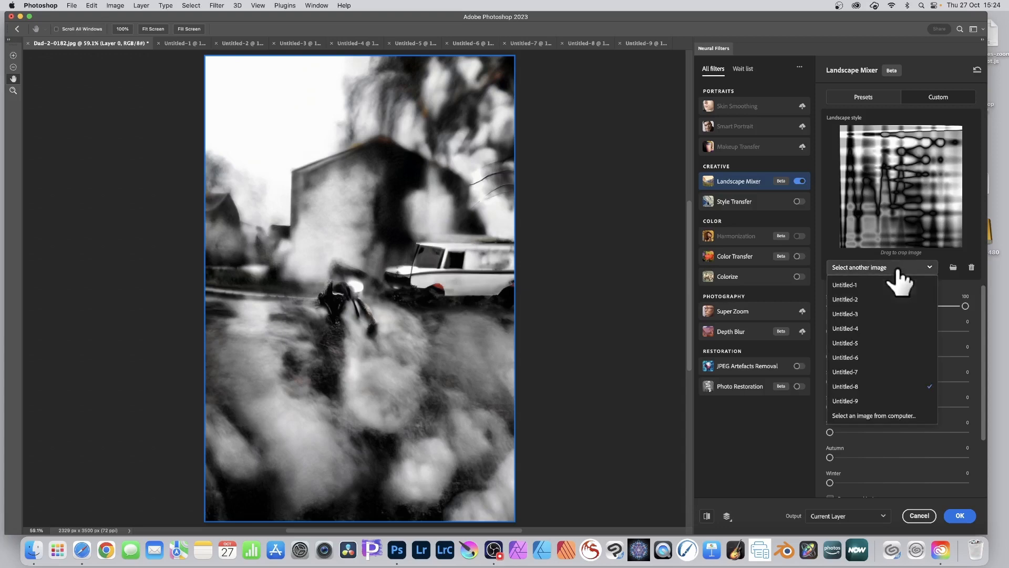
{"action": "left_click", "coordinate": [854, 401]}
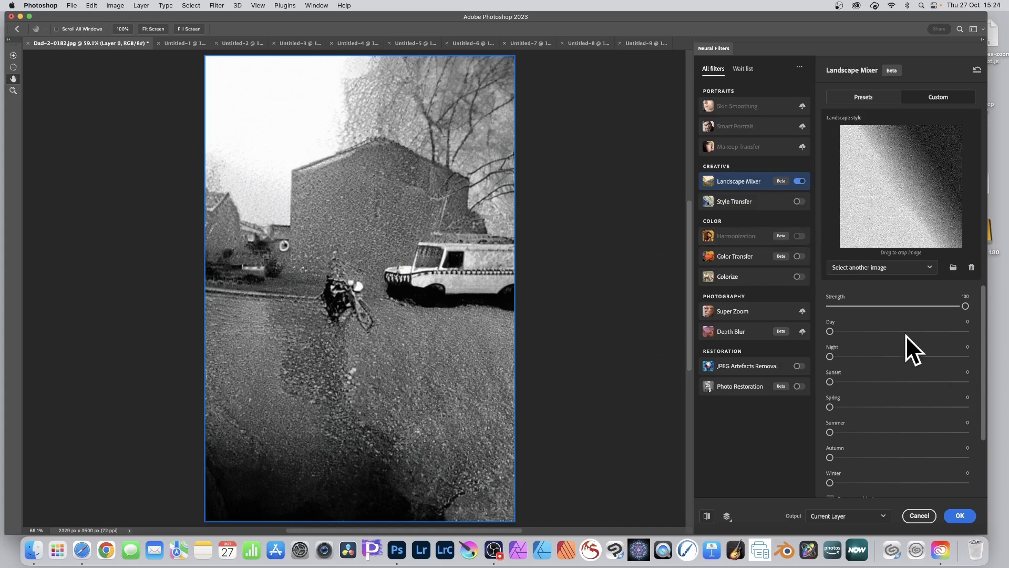
Try the Day setting at 29 with the noise gradient style, and reset it to 0.
{"action": "left_click_drag", "start_coordinate": [894, 330], "coordinate": [869, 330]}
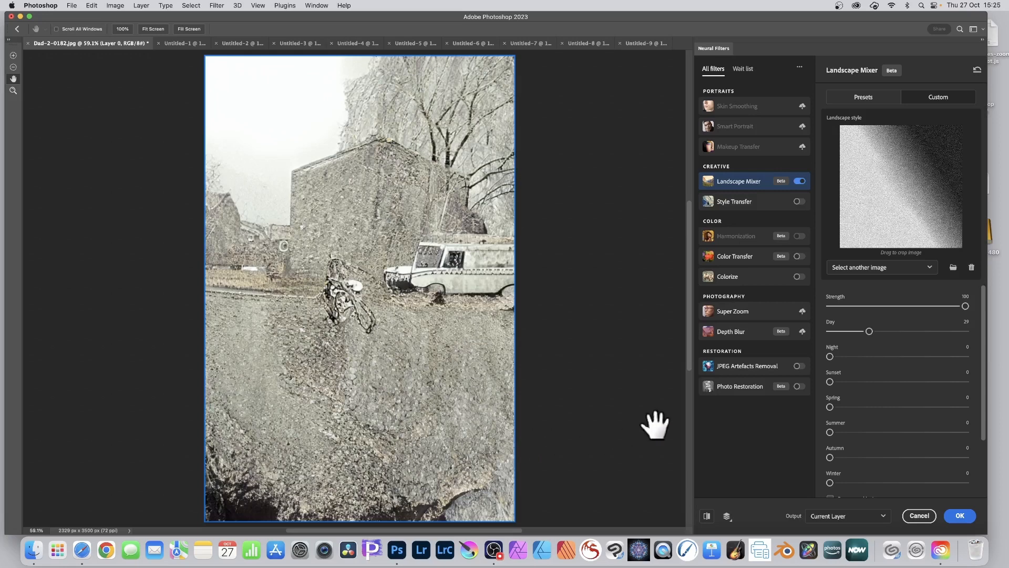
{"action": "left_click_drag", "start_coordinate": [868, 331], "coordinate": [800, 337]}
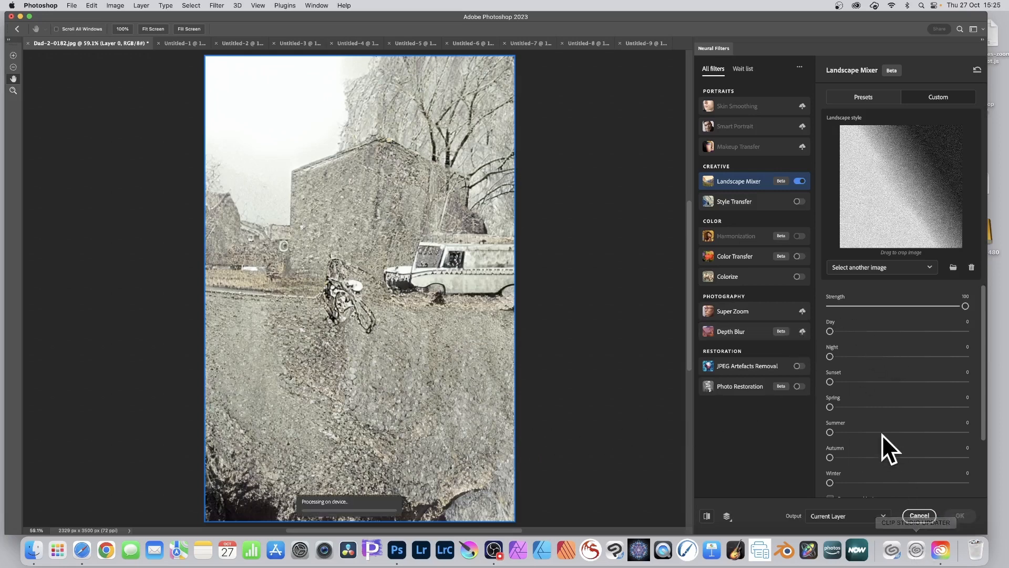
Set the filter output to New document and apply the Landscape Mixer result.
{"action": "left_click", "coordinate": [830, 517]}
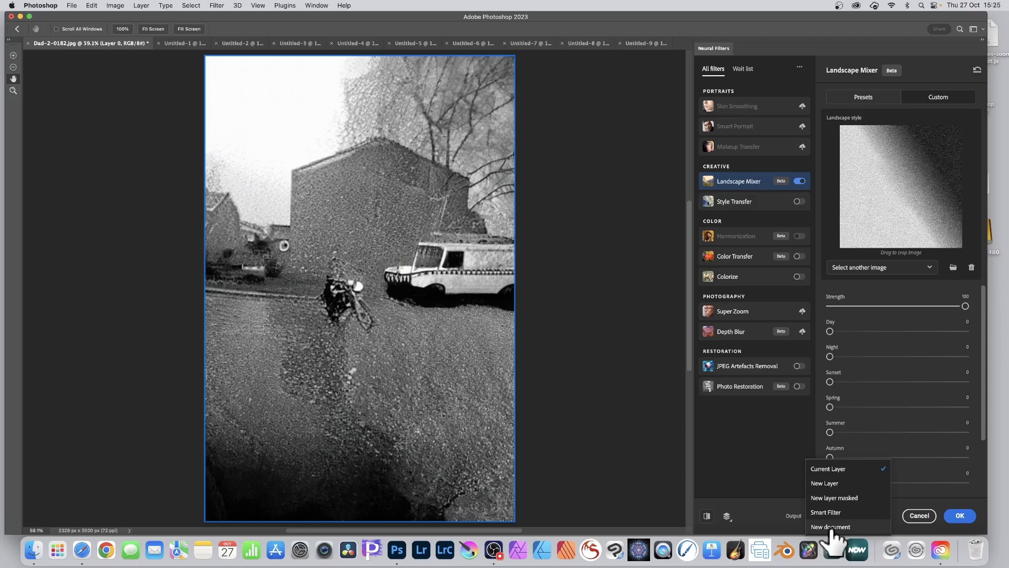
{"action": "left_click", "coordinate": [833, 527]}
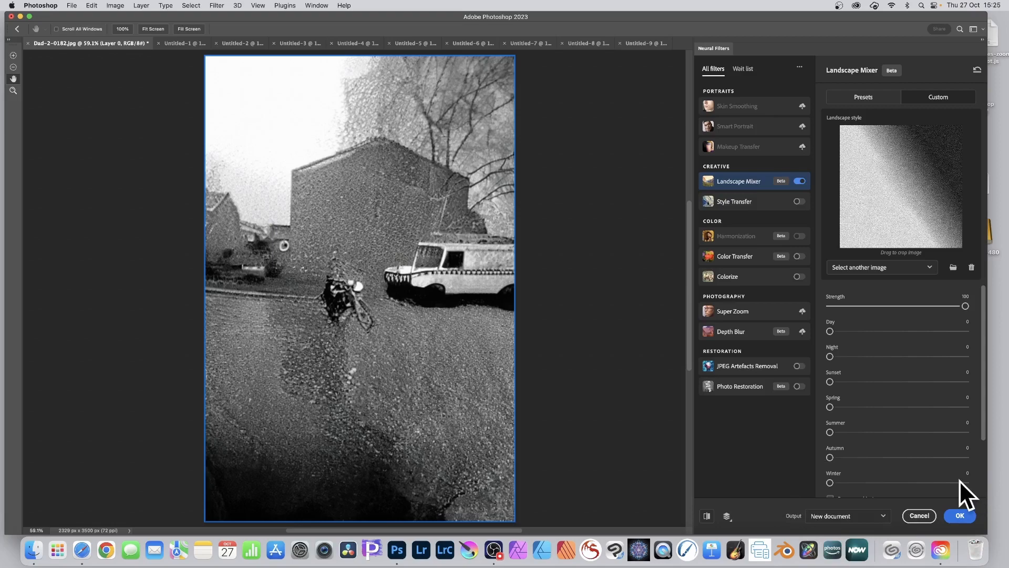
{"action": "left_click", "coordinate": [960, 516]}
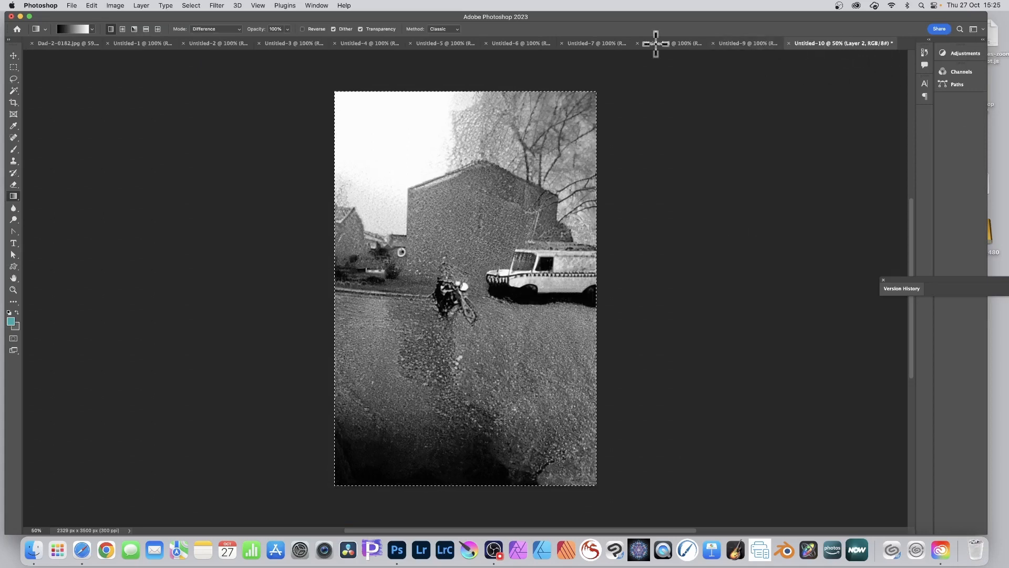
Return to the original Dad-2-0182.jpg photo, reopen Neural Filters and enable Landscape Mixer.
{"action": "left_click", "coordinate": [72, 42]}
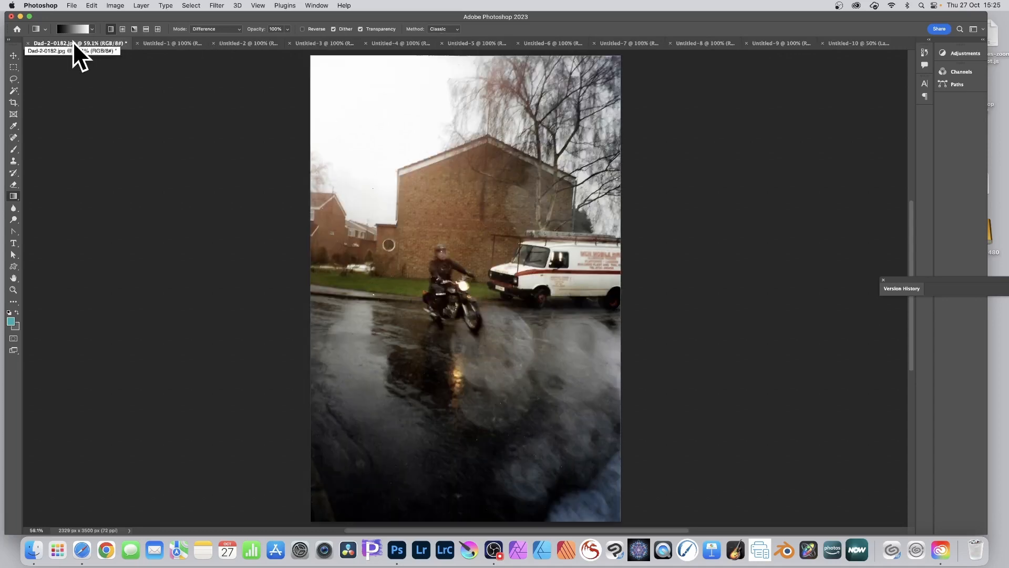
{"action": "left_click", "coordinate": [220, 5]}
{"action": "left_click", "coordinate": [228, 45]}
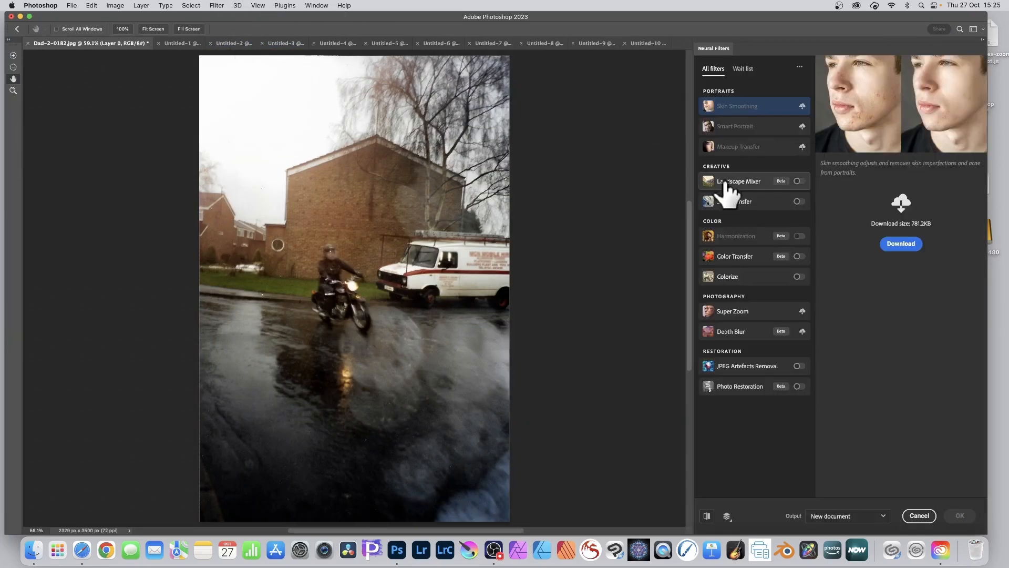
{"action": "left_click", "coordinate": [745, 180]}
{"action": "left_click", "coordinate": [799, 180]}
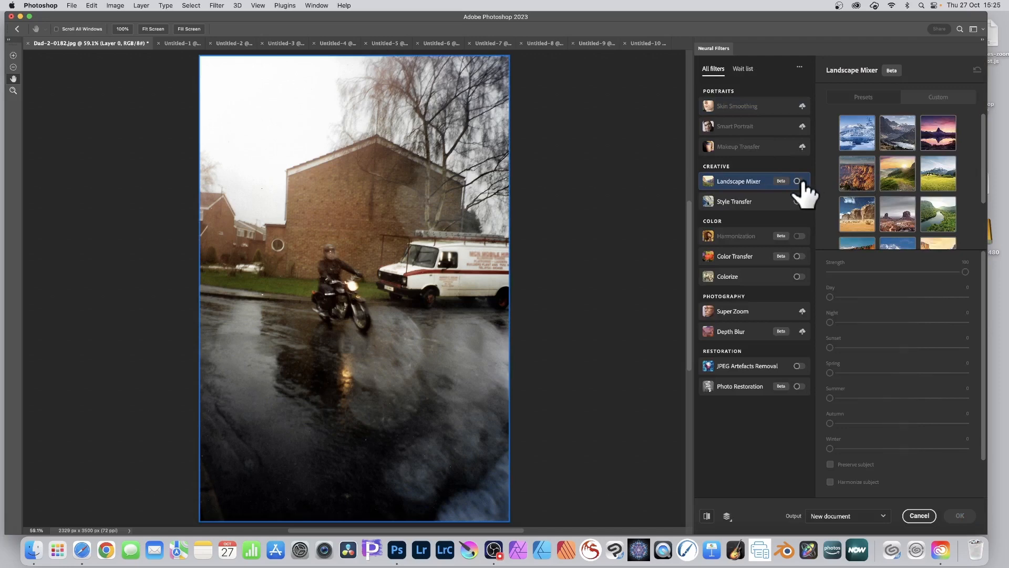
Use the Untitled-10 image as the custom landscape style and apply the result as a new document.
{"action": "left_click", "coordinate": [934, 96]}
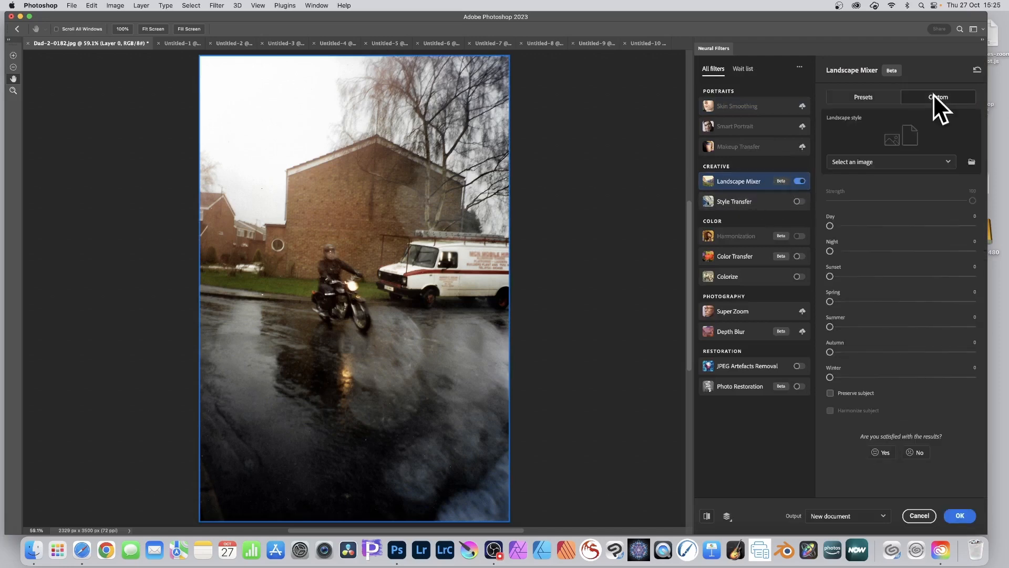
{"action": "left_click", "coordinate": [947, 160]}
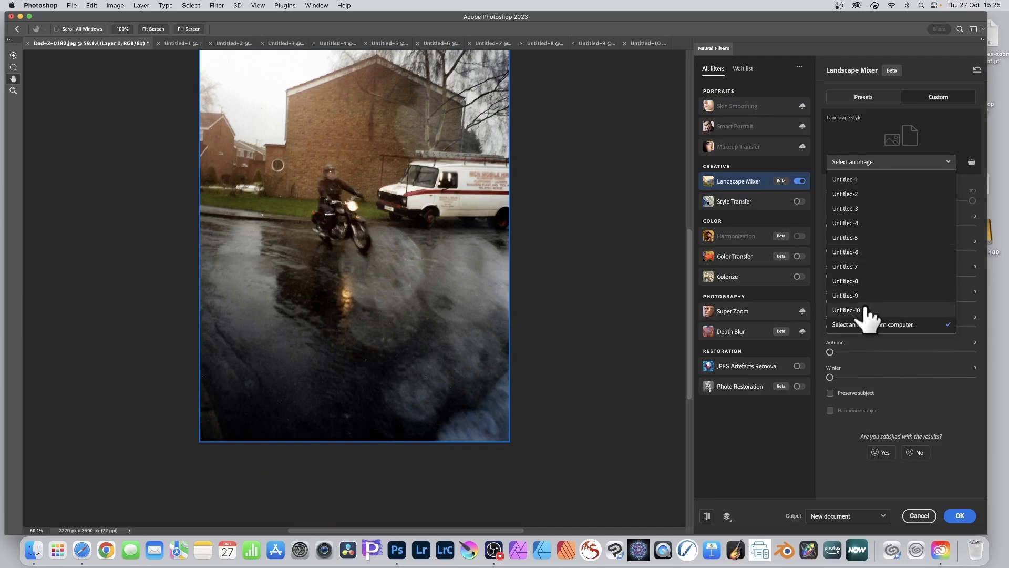
{"action": "left_click", "coordinate": [866, 307]}
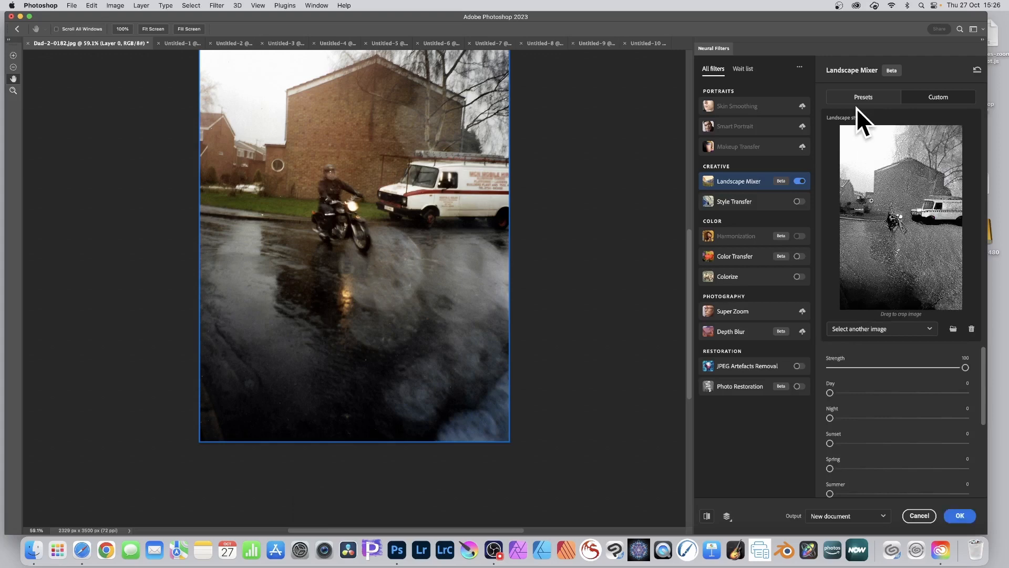
{"action": "scroll", "coordinate": [480, 210], "scroll_direction": "up", "scroll_amount": 2}
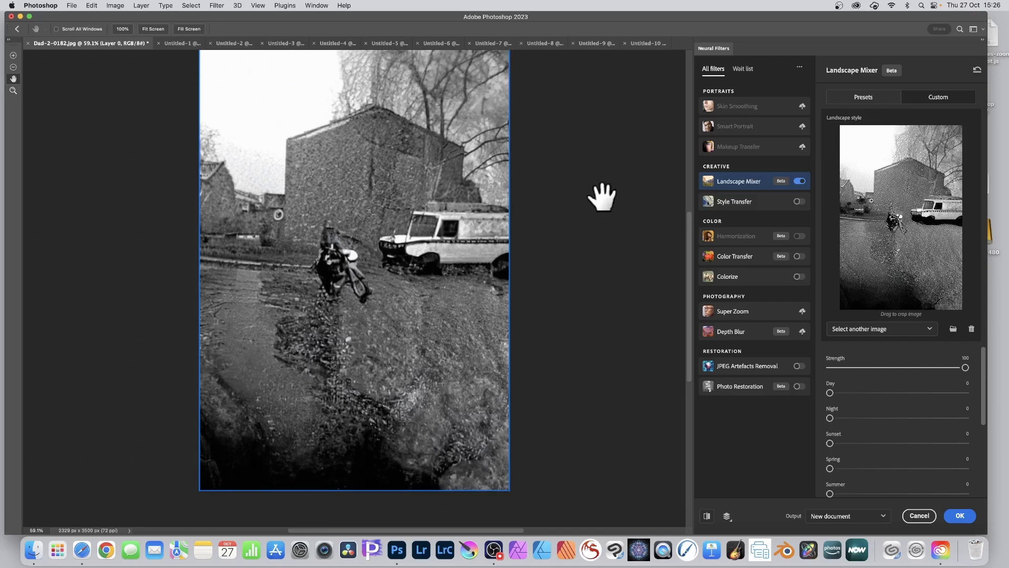
{"action": "left_click", "coordinate": [960, 516]}
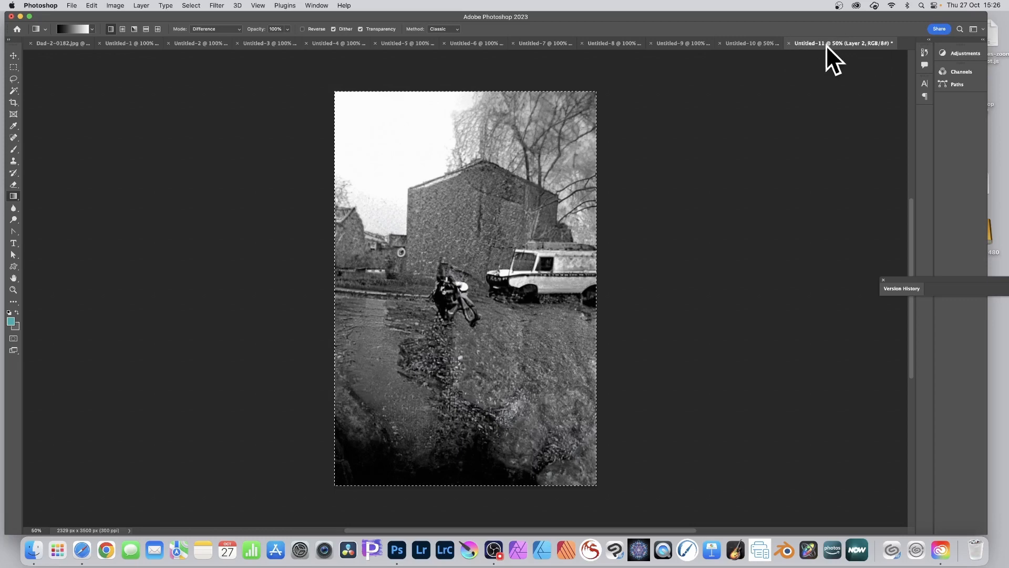
Open Neural Filters on the Untitled-11 document.
{"action": "left_click", "coordinate": [216, 6]}
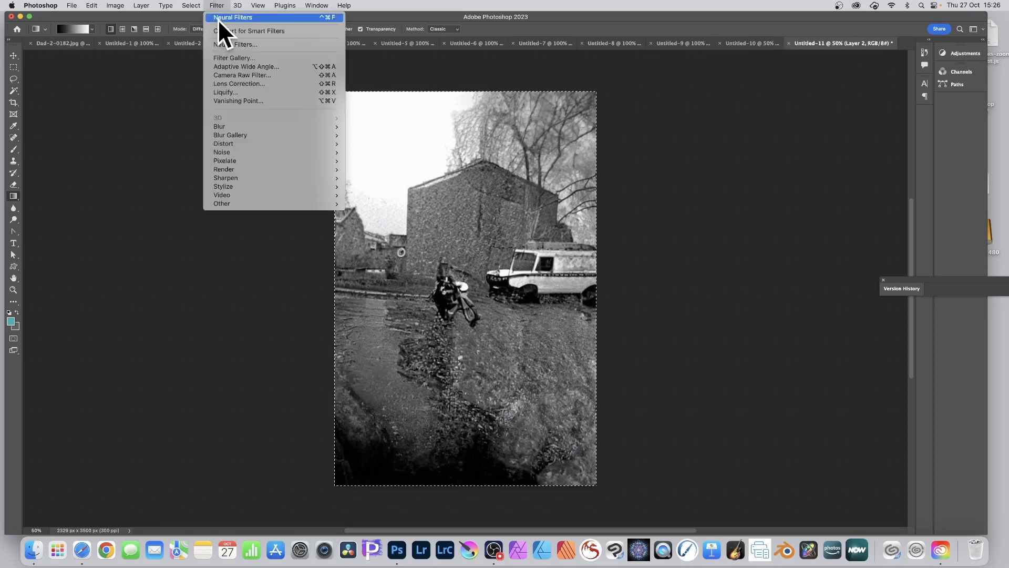
{"action": "left_click", "coordinate": [218, 18]}
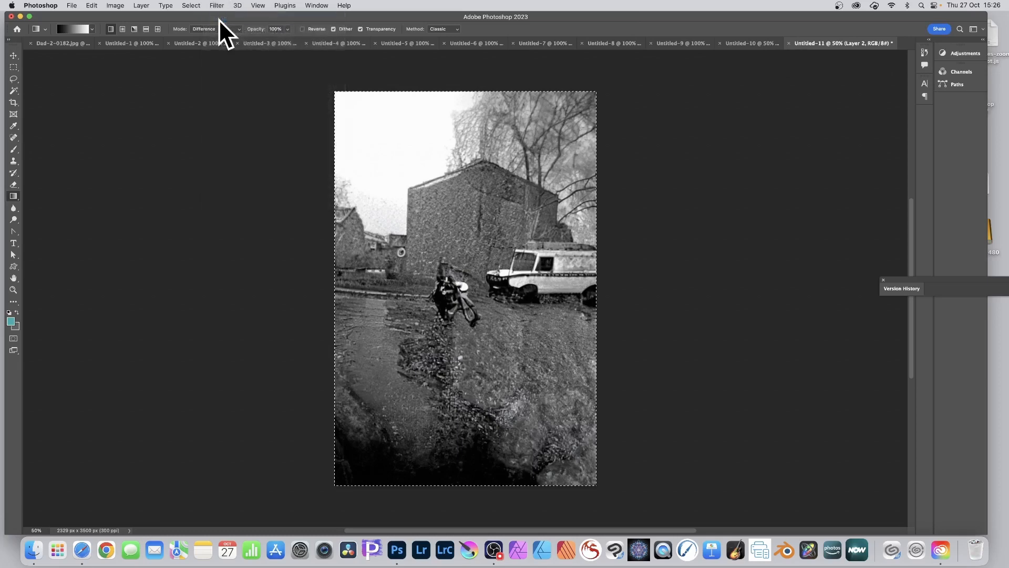